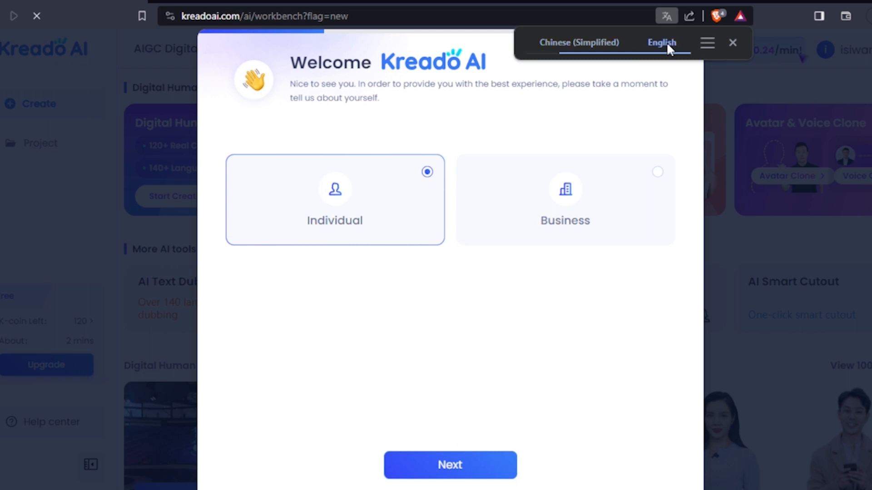
Dismiss the translation prompt and answer the welcome survey's account type with Individual and the role with Video Editor.
left_click(733, 43)
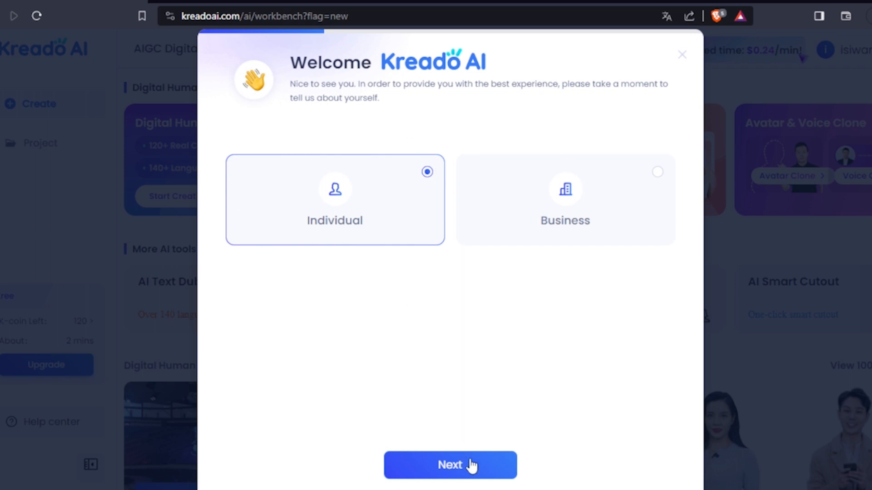
left_click(484, 473)
left_click(484, 472)
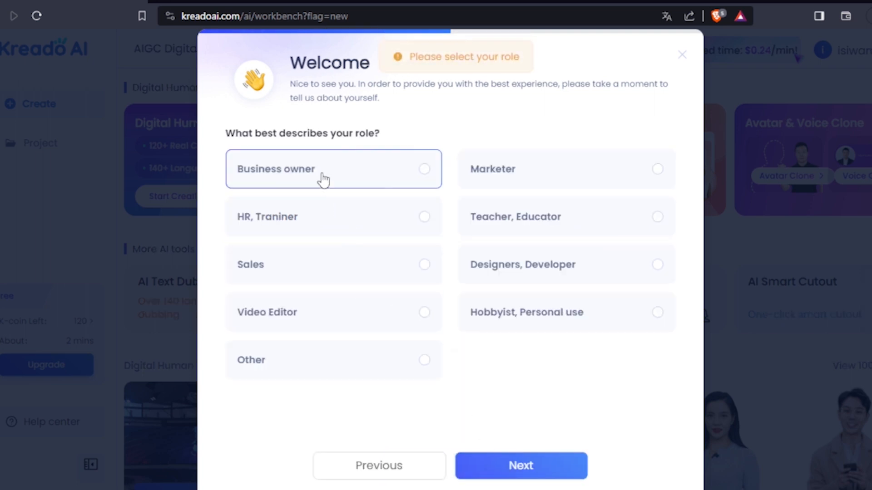
left_click(403, 314)
left_click(510, 476)
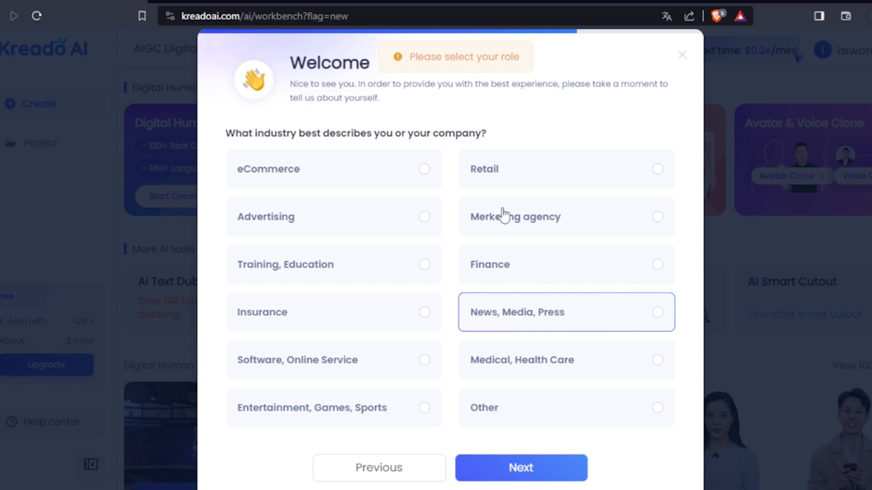
Finish the welcome survey with Advertising as the industry and Entertainment as the type of video to make.
left_click(379, 224)
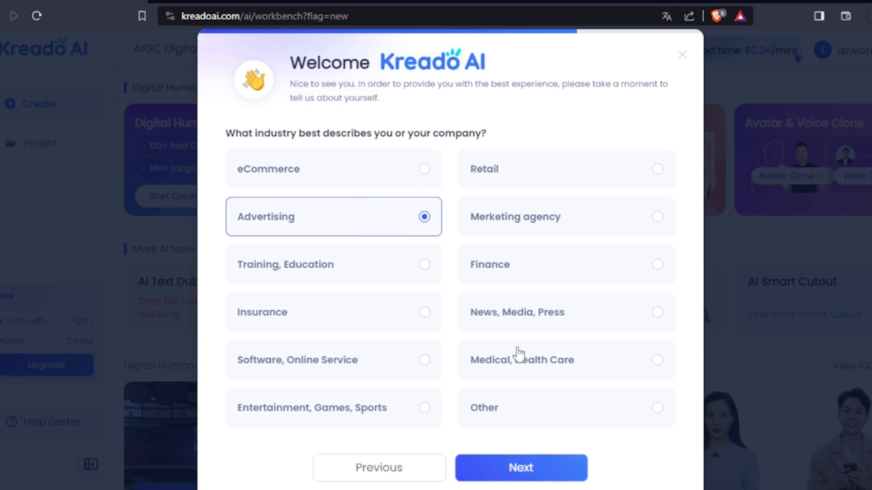
left_click(529, 476)
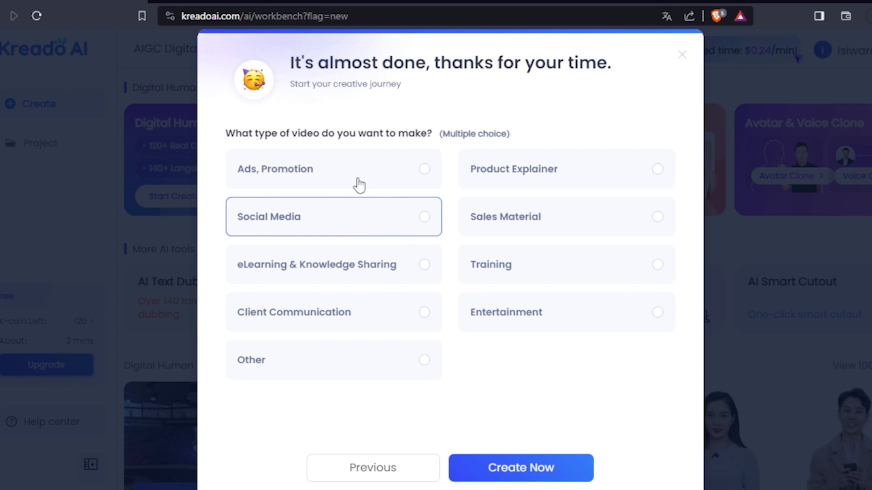
left_click(545, 326)
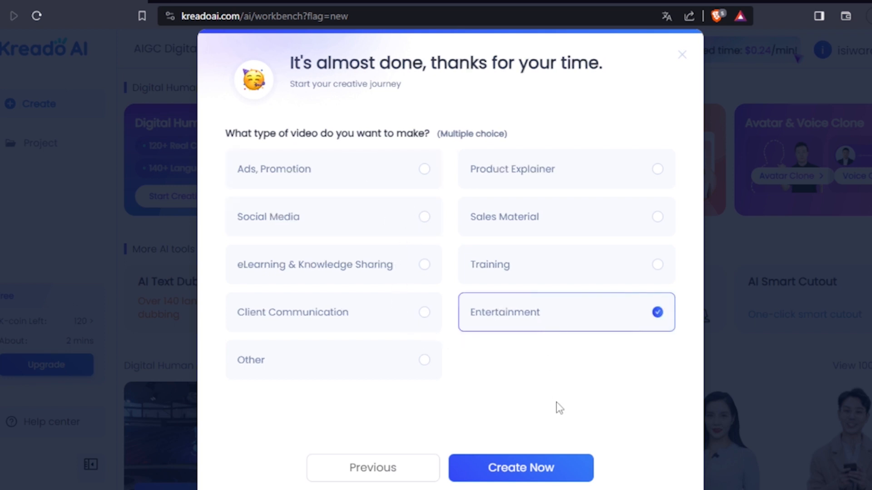
left_click(523, 472)
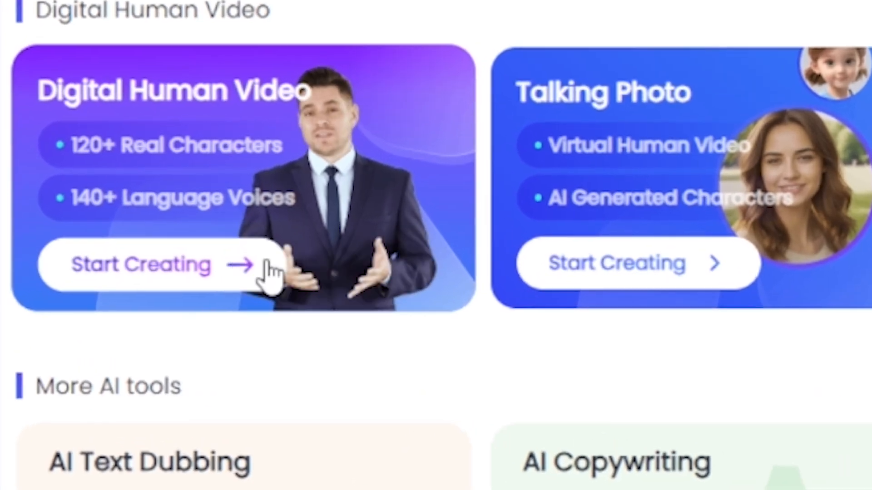
Start a Digital Human Video, skipping the guided tour, and choose the man in the dark suit as the avatar.
left_click(237, 255)
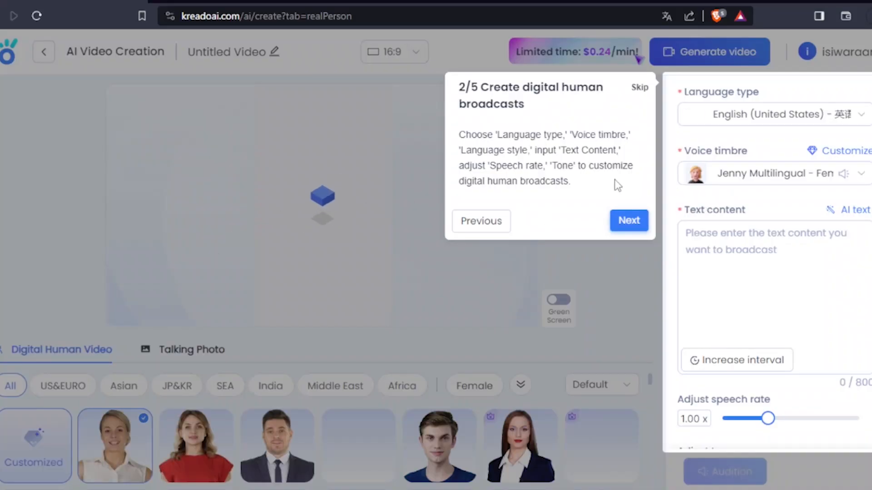
left_click(639, 87)
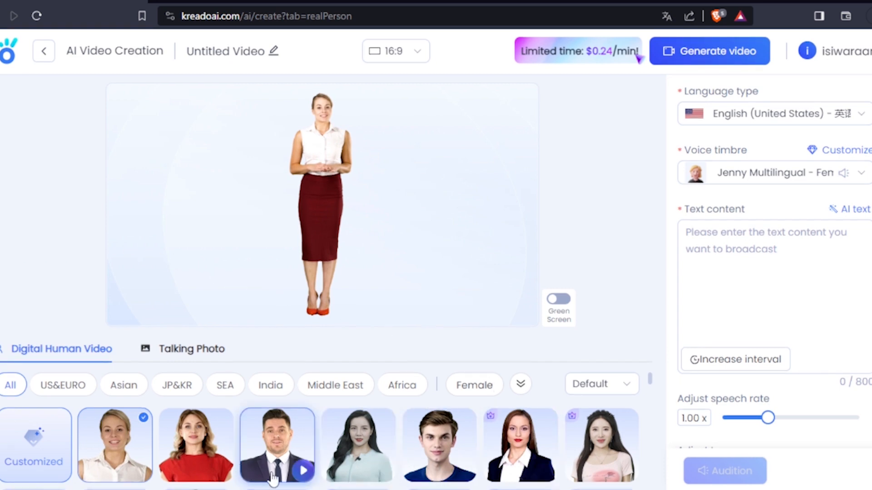
left_click(275, 456)
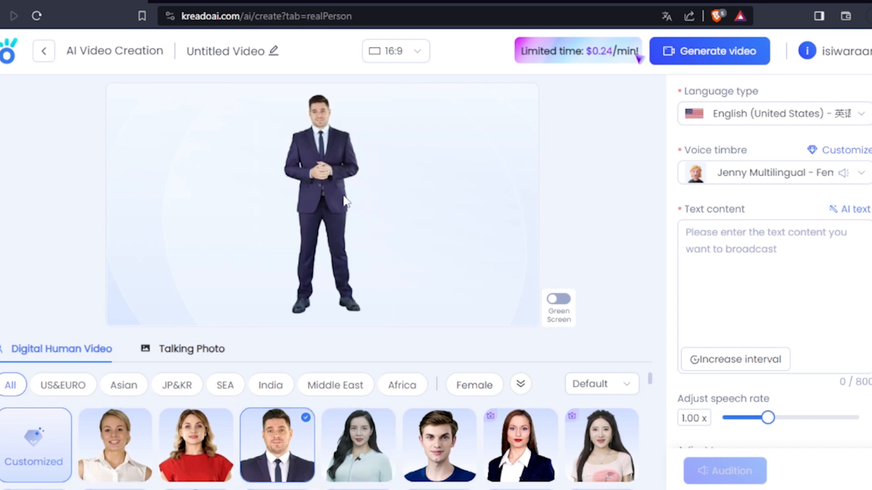
Set the language to Sinhala (Sri Lanka) and the voice timbre to the male voice.
left_click(813, 119)
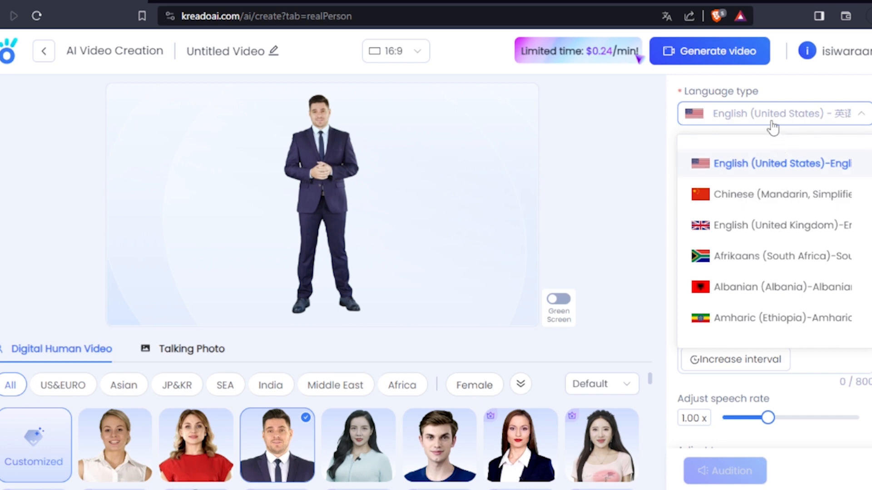
type("sin")
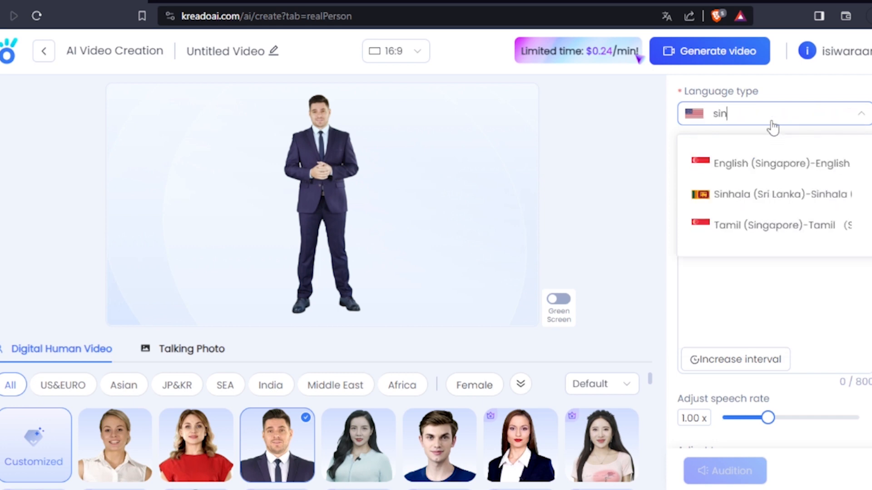
left_click(749, 198)
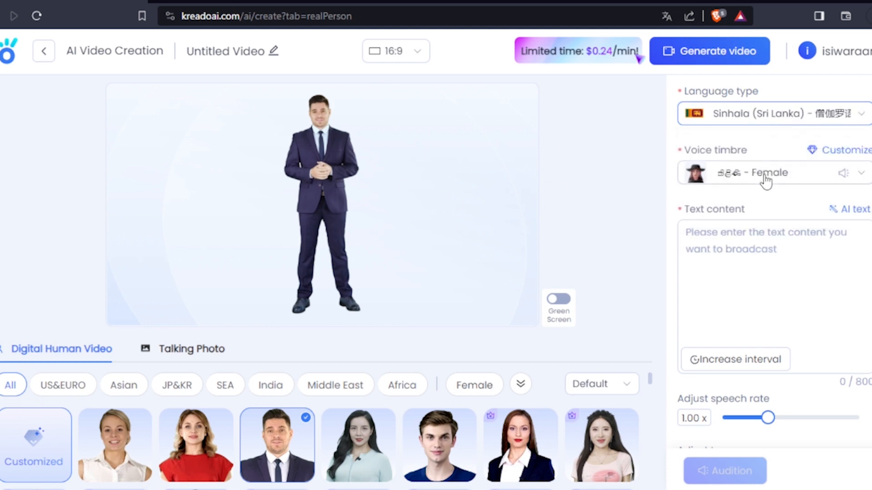
left_click(728, 176)
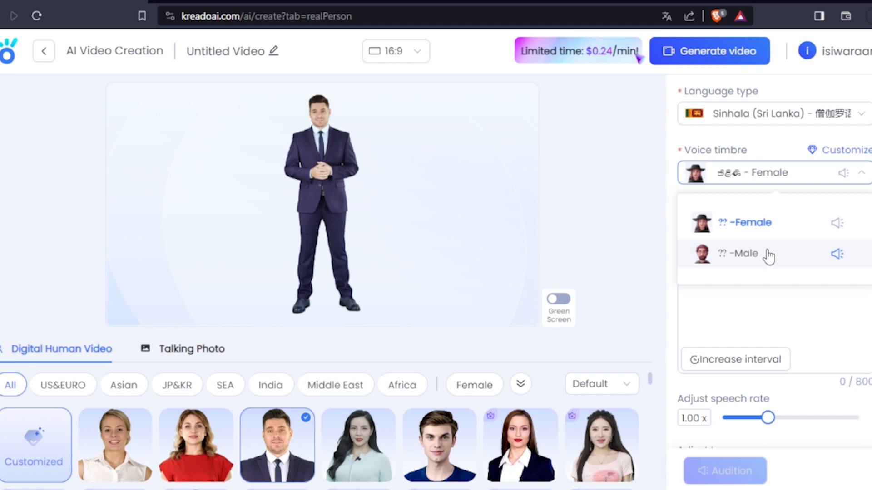
left_click(755, 263)
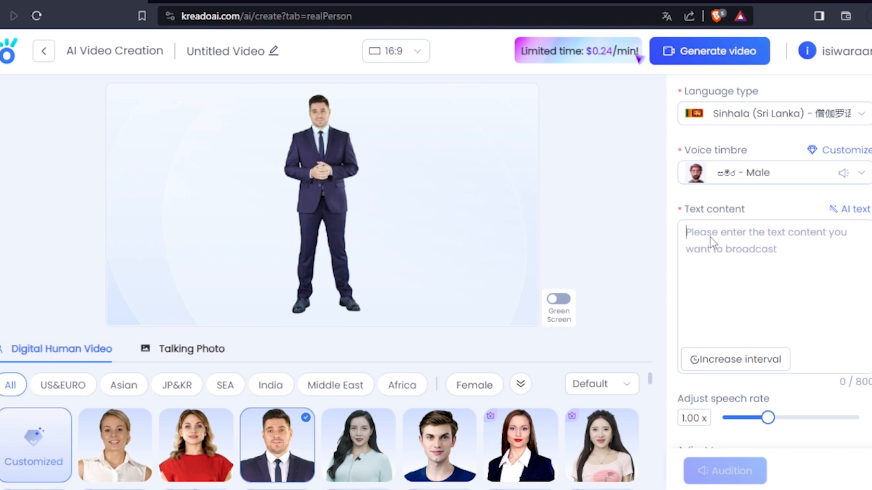
Lower the voice tone to -4%.
left_click(766, 259)
scroll(780, 308, "down", 1)
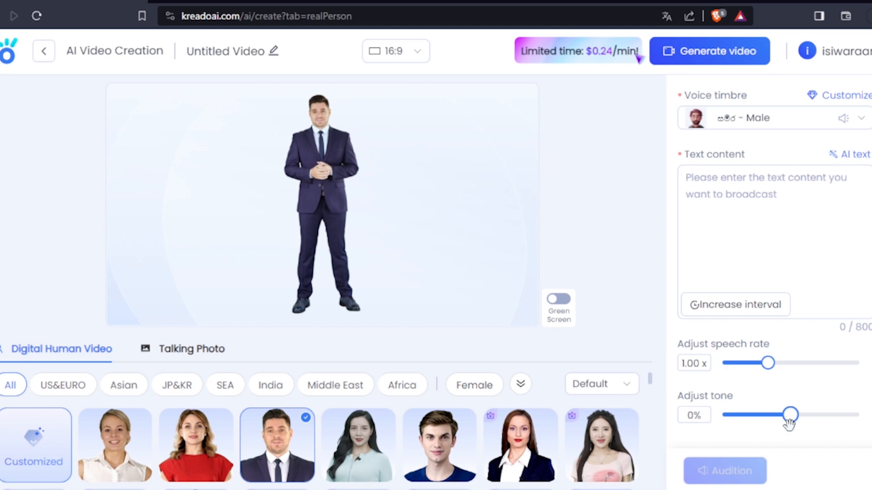
mouse_move(790, 426)
left_mouse_down()
mouse_move(803, 426)
mouse_move(739, 431)
mouse_move(800, 426)
mouse_move(785, 426)
left_mouse_up()
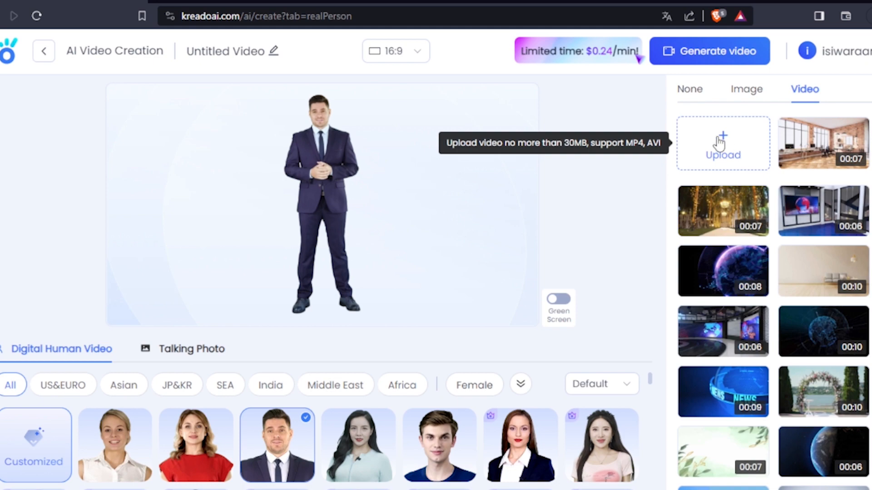
Look through the available video backgrounds for the avatar scene.
scroll(727, 381, "down", 6)
scroll(784, 388, "up", 4)
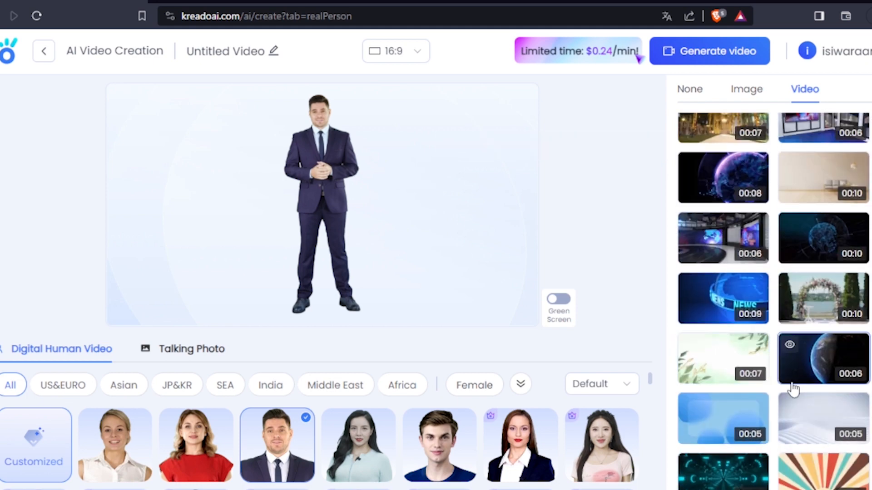
left_click(729, 302)
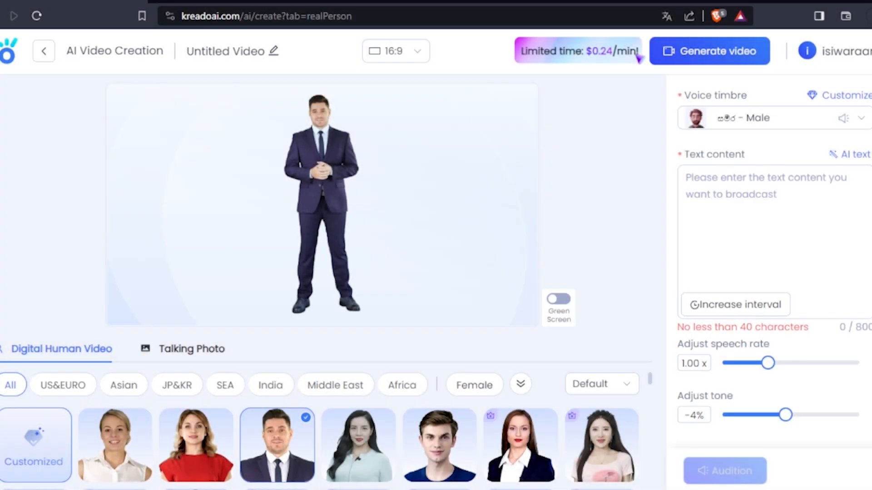
left_click(871, 145)
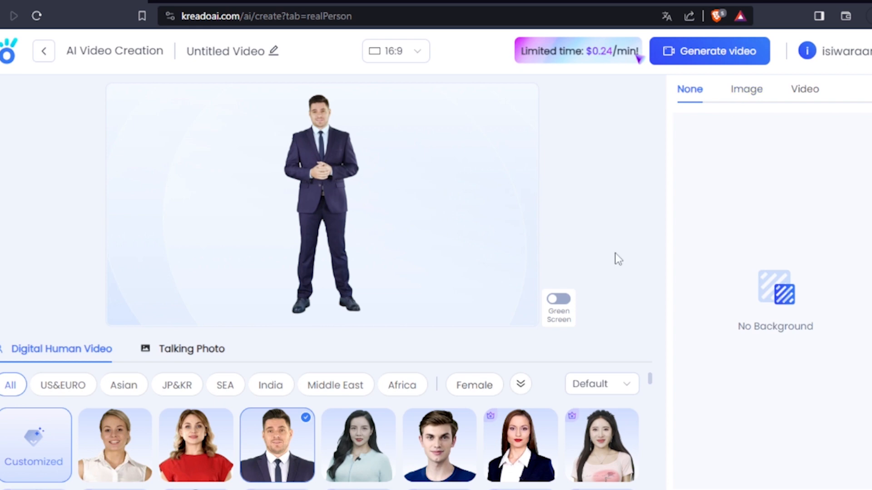
Turn on the green screen behind the avatar and paste the Sinhala script into the text content.
left_click(556, 311)
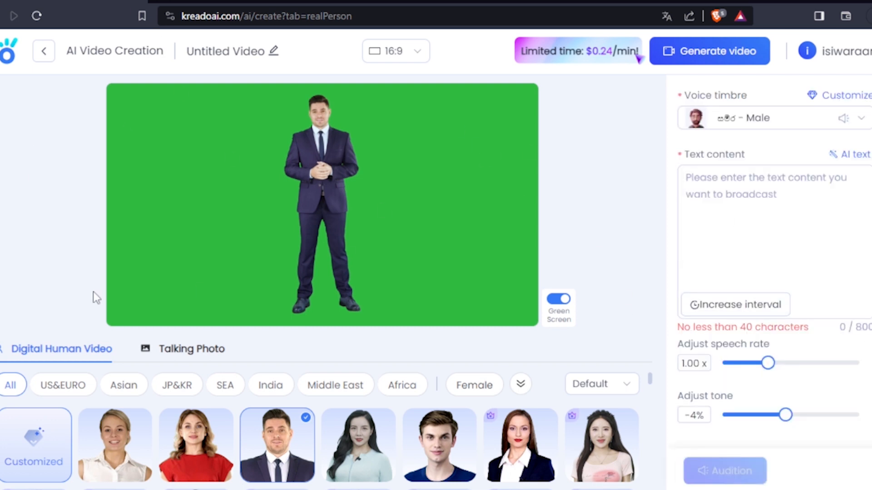
left_click(712, 178)
key("ctrl+v")
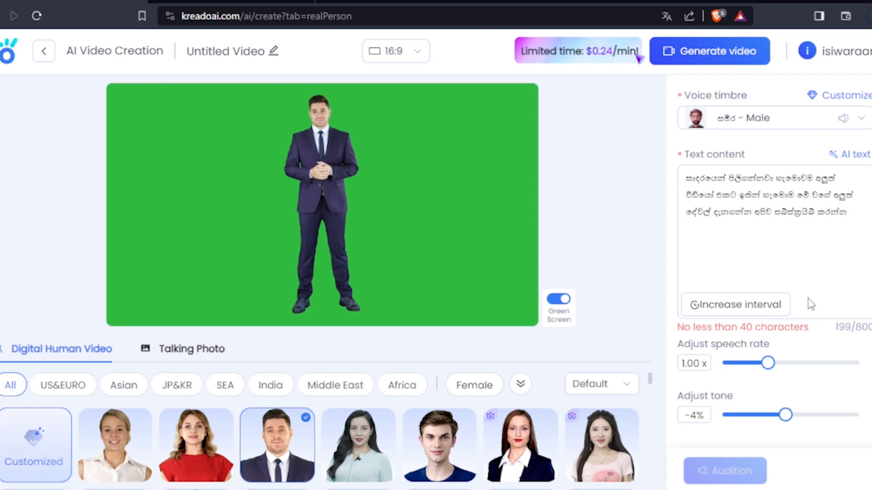
left_click(818, 336)
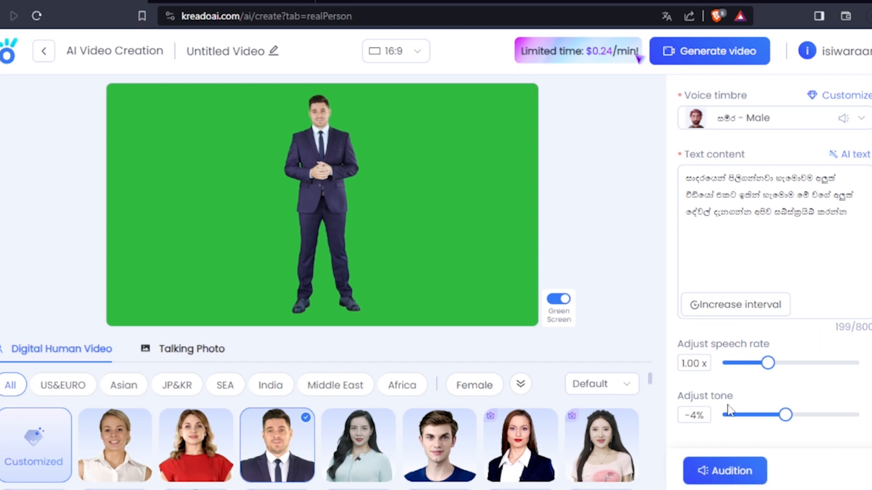
Set the voice tone to 0% and audition the script.
left_click_drag(786, 415, 791, 419)
left_click(729, 477)
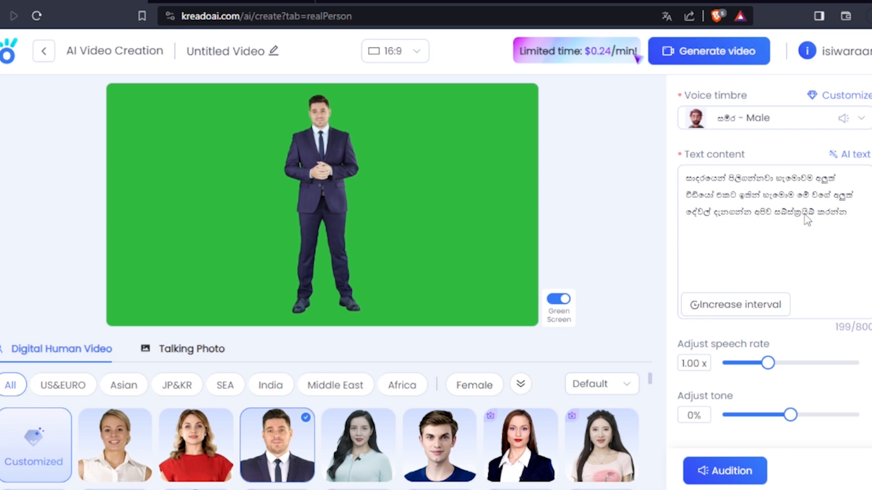
Replace the subscribe request at the end of the script with "දිගටම රැඳී සිටින්න" and audition it.
left_click_drag(795, 213, 775, 213)
left_click(770, 243)
left_click(818, 212)
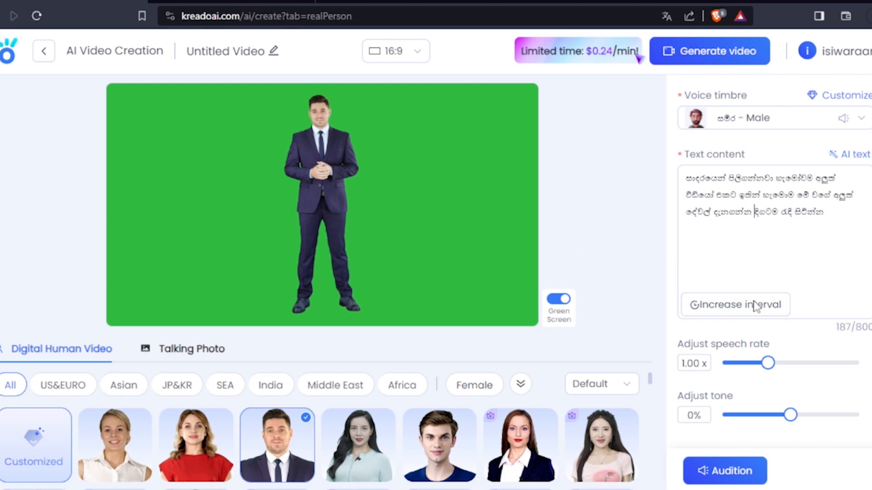
left_click(727, 474)
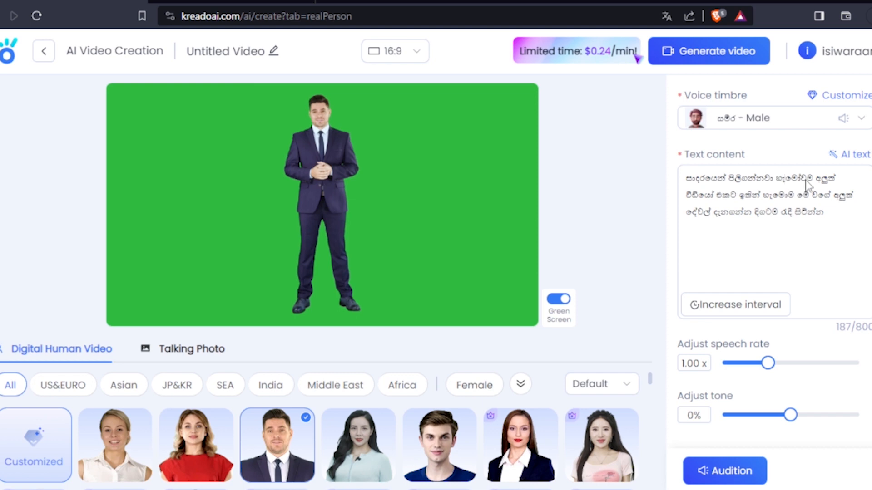
Replace the third word of the script with "සියලු දෙනාම" and audition the result.
left_click_drag(813, 177, 776, 178)
key("BackSpace")
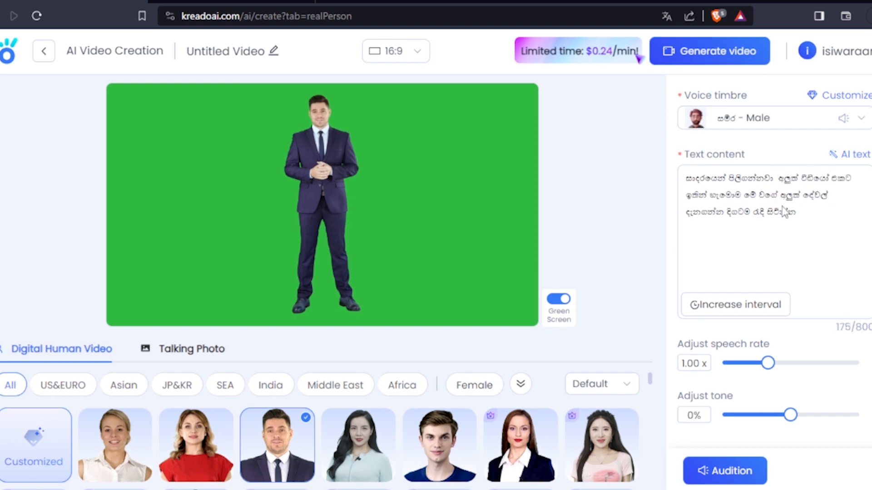
type("සියලු දෙනාම")
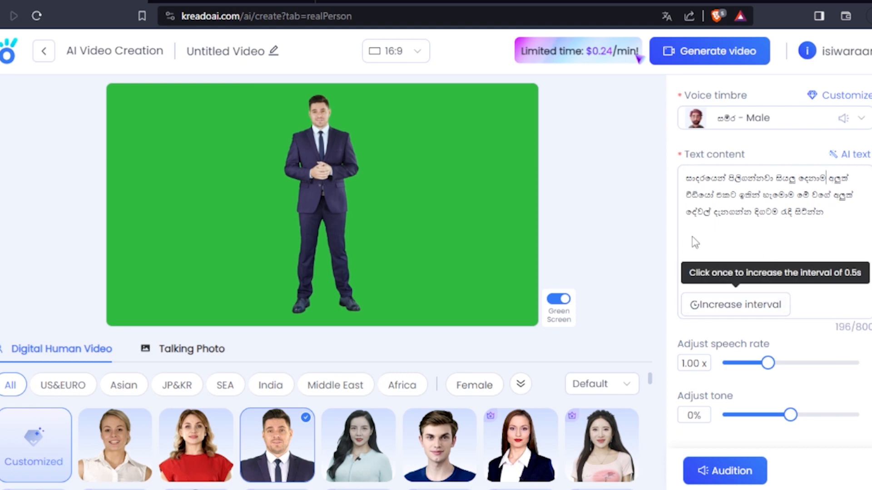
left_click(716, 470)
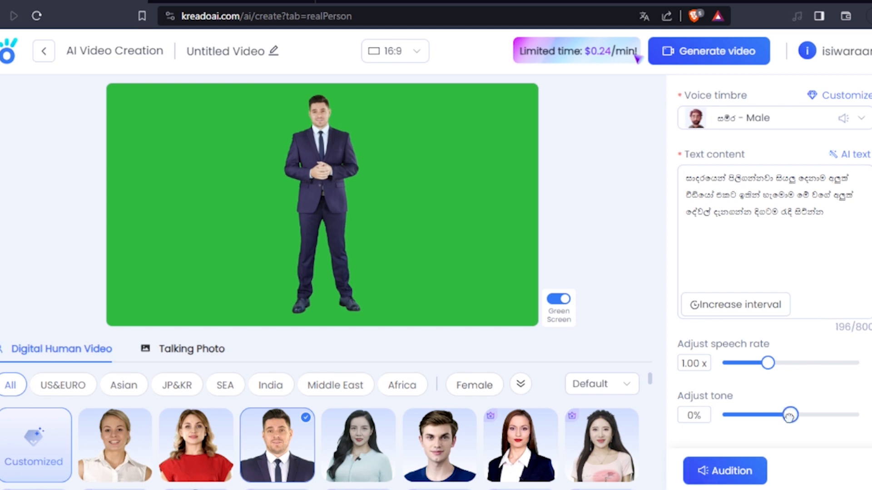
Lower the voice tone to -6% and audition the script.
left_click_drag(790, 414, 781, 414)
left_click(755, 470)
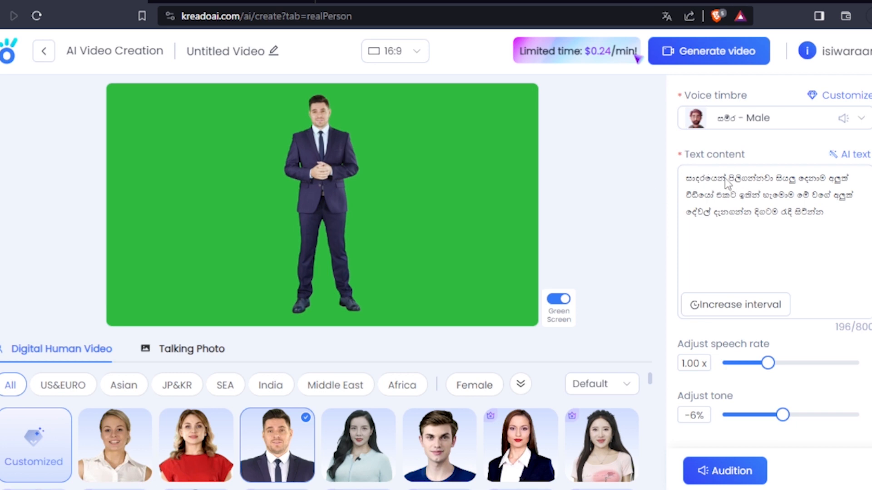
Switch to the Helakuru Sinhala phonetic keyboard, write "සතුටින්", copy it for the script and return to the video project.
left_click(231, 1)
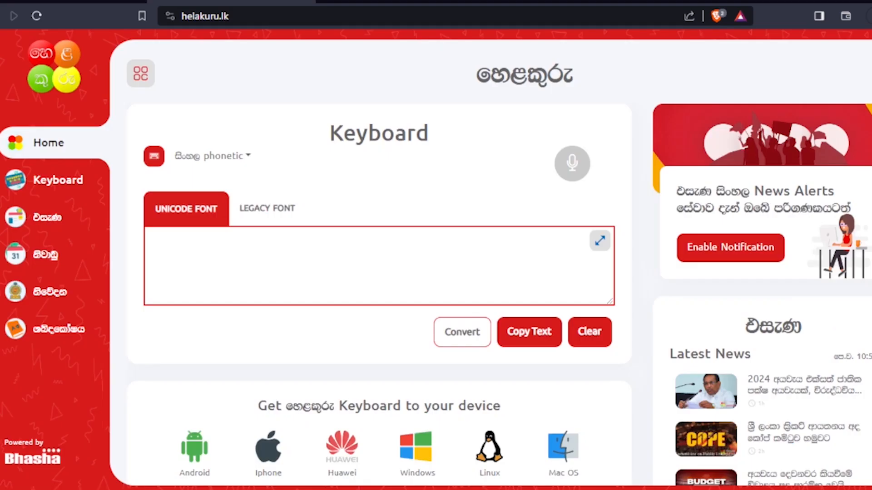
type("ta")
key("BackSpace")
type("sthutin")
key("ctrl+a")
key("ctrl+c")
key("BackSpace")
left_click(132, 2)
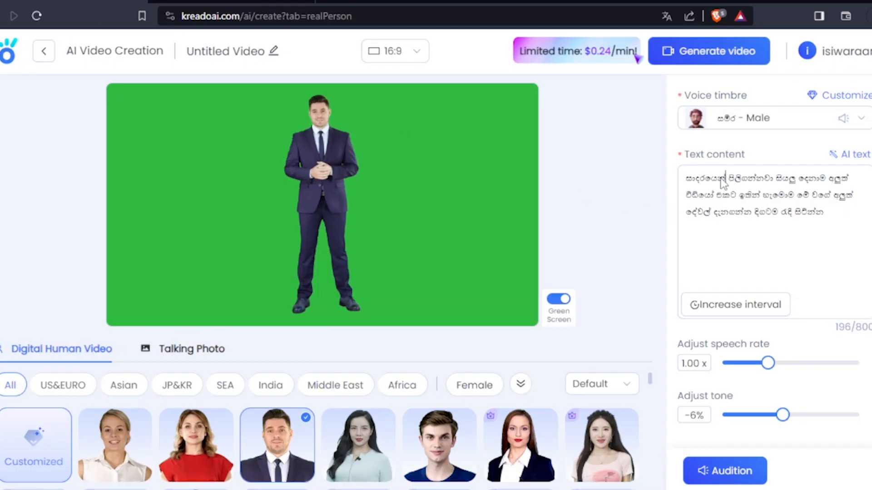
Replace the script's first word with the copied "සතුටින්" and audition the result.
left_click_drag(725, 178, 687, 182)
key("ctrl+v")
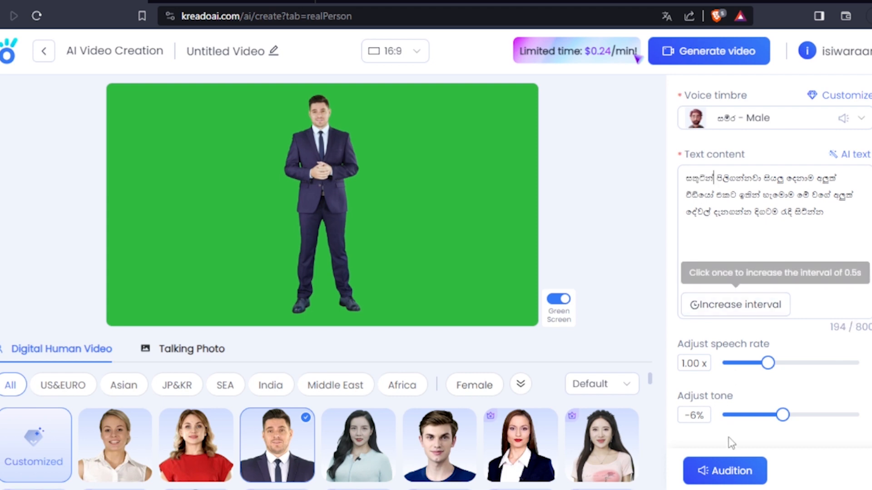
left_click(726, 473)
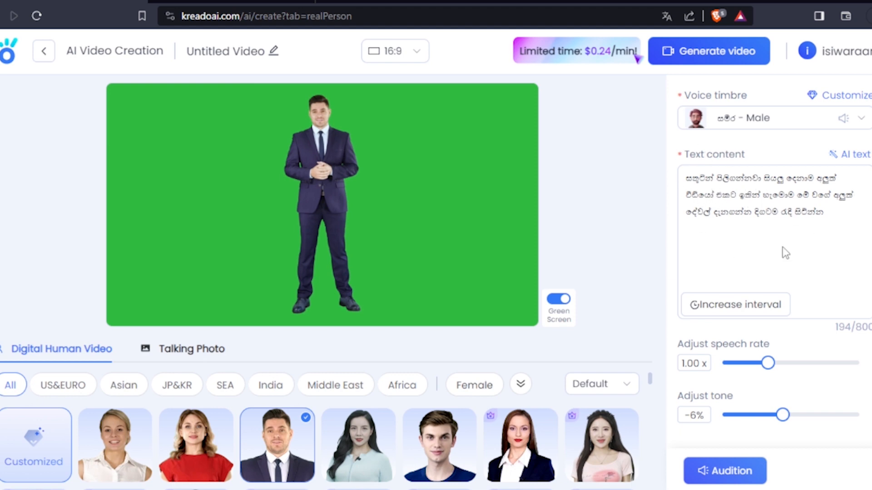
Audition the voice again and place the text cursor at the end of the script.
left_click(725, 472)
left_click_drag(686, 181, 819, 225)
left_click(840, 225)
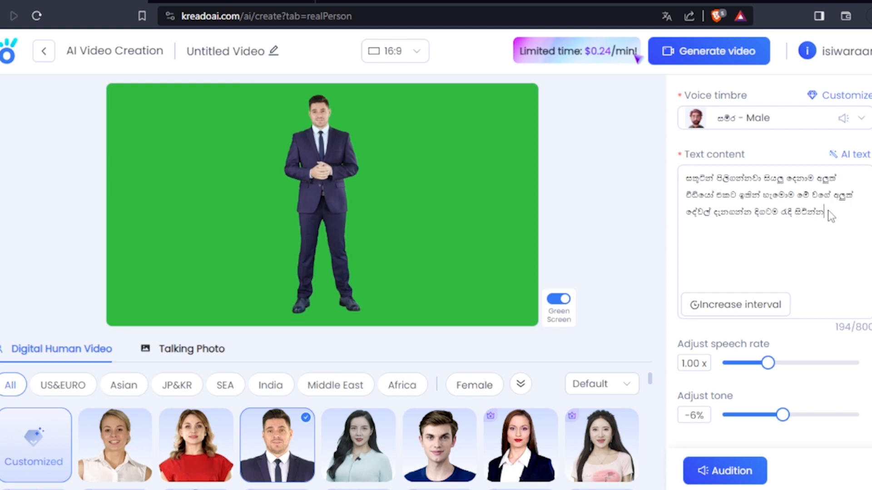
Check the available voice timbres, keep the male voice and set the speech rate to 0.98x.
left_click(758, 125)
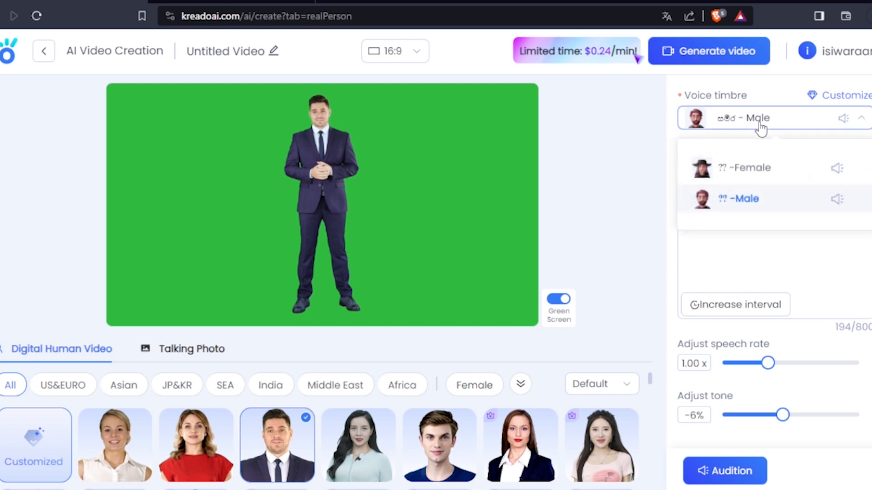
left_click(758, 125)
scroll(756, 119, "up", 2)
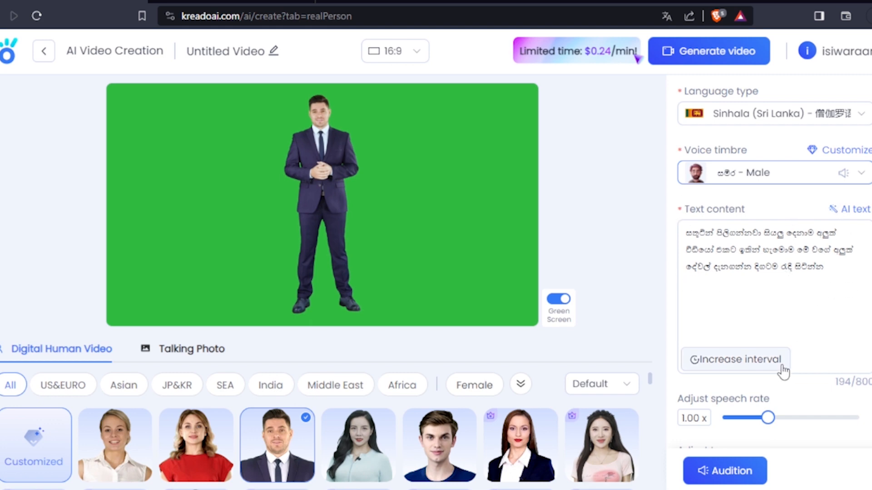
left_click_drag(766, 421, 767, 417)
scroll(773, 339, "down", 1)
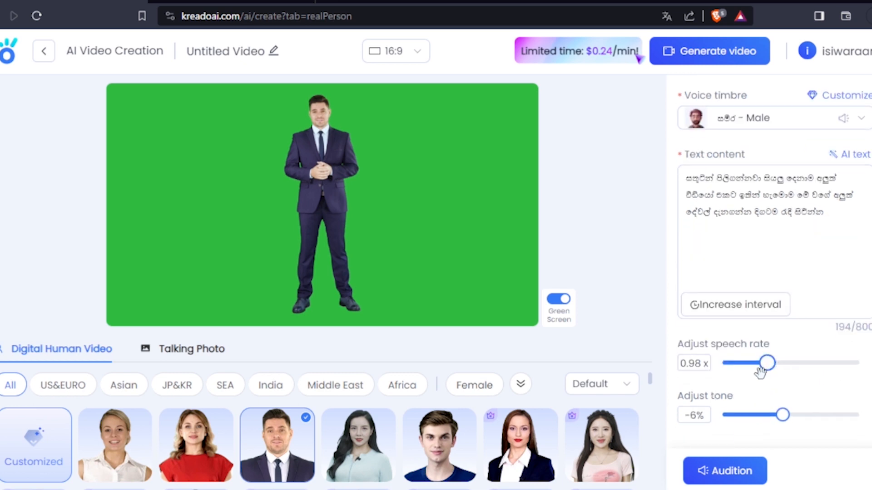
Browse the digital human avatars and audition the script at the new speech rate.
scroll(278, 404, "down", 5)
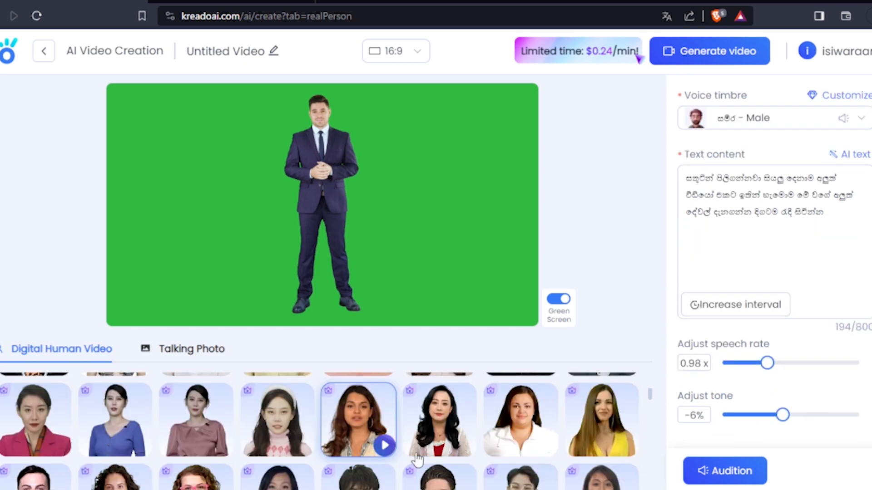
scroll(299, 436, "down", 5)
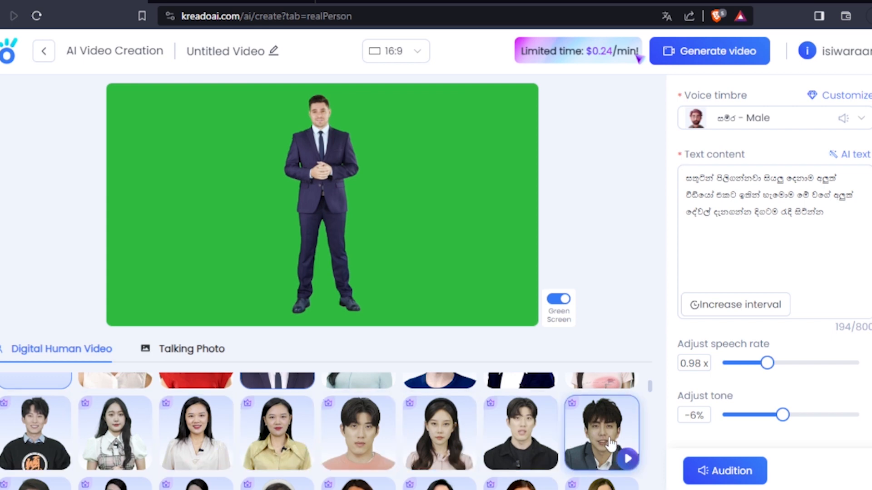
scroll(605, 448, "down", 1)
scroll(606, 449, "up", 10)
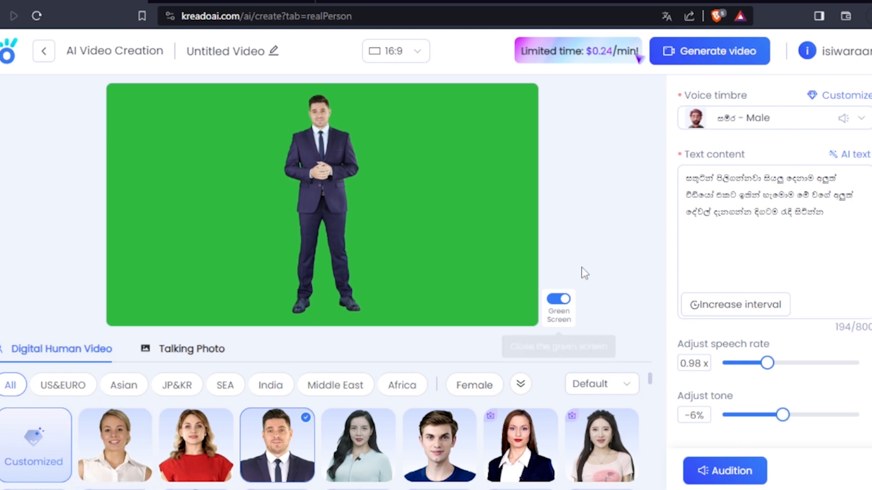
left_click(704, 469)
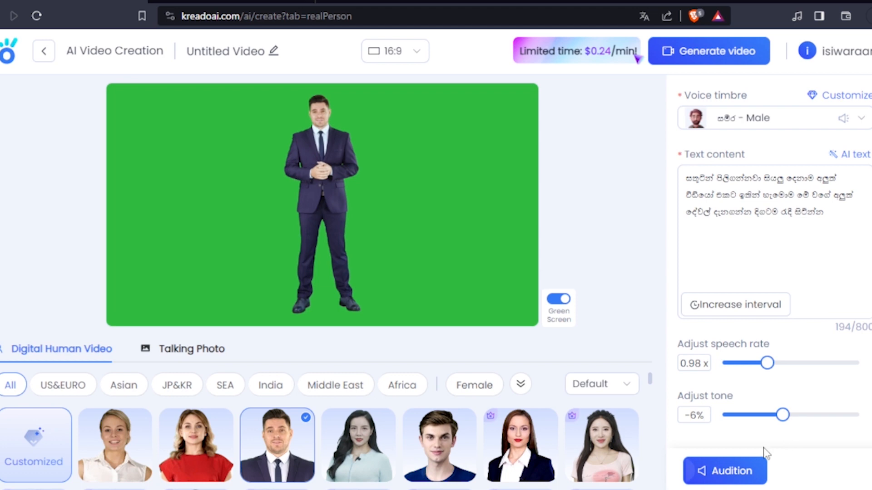
left_click(730, 480)
Generate the green-screen video without acceleration and check its progress in the project list.
left_click(711, 57)
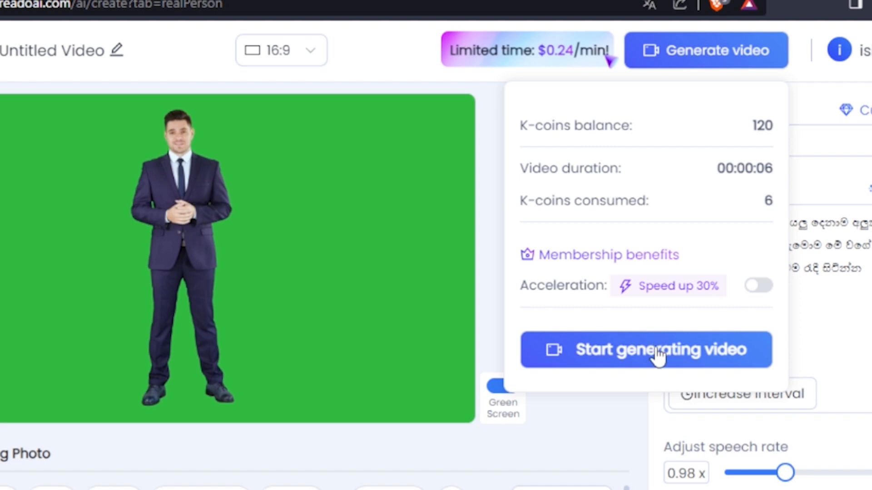
left_click(638, 354)
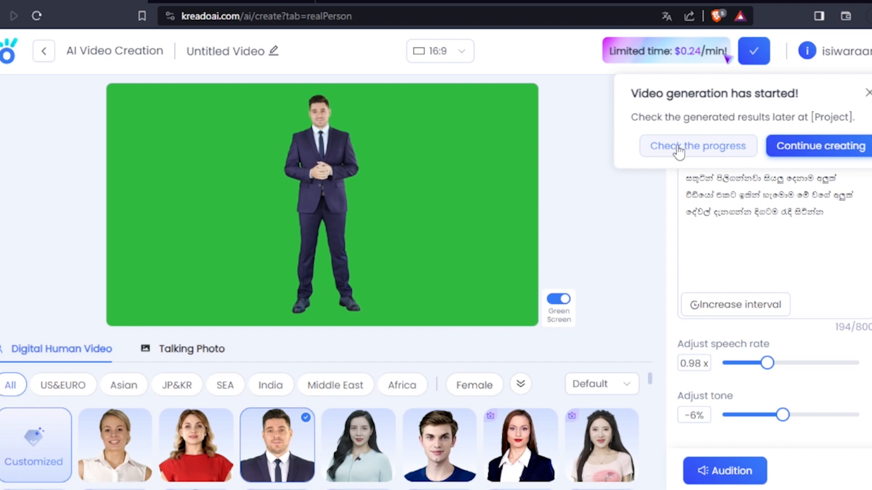
left_click(691, 156)
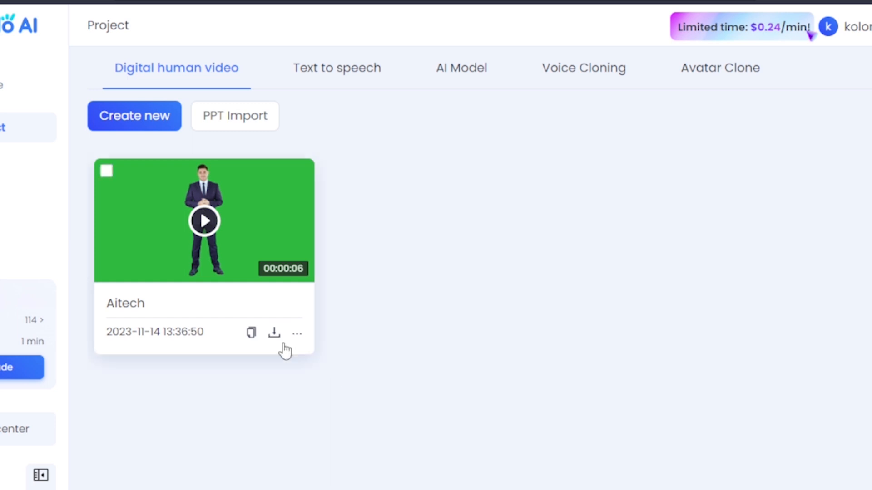
Play the generated Aitech video, return to the project list and download it as an MP4 file.
left_click(206, 232)
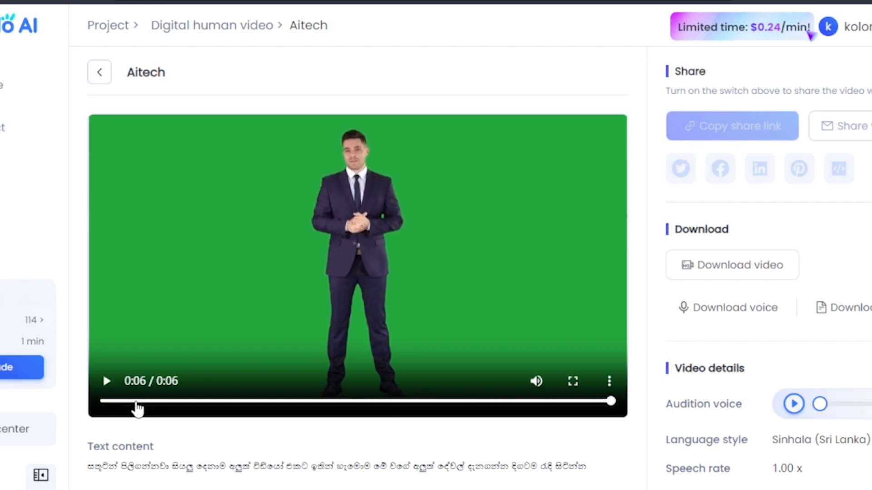
left_click(99, 73)
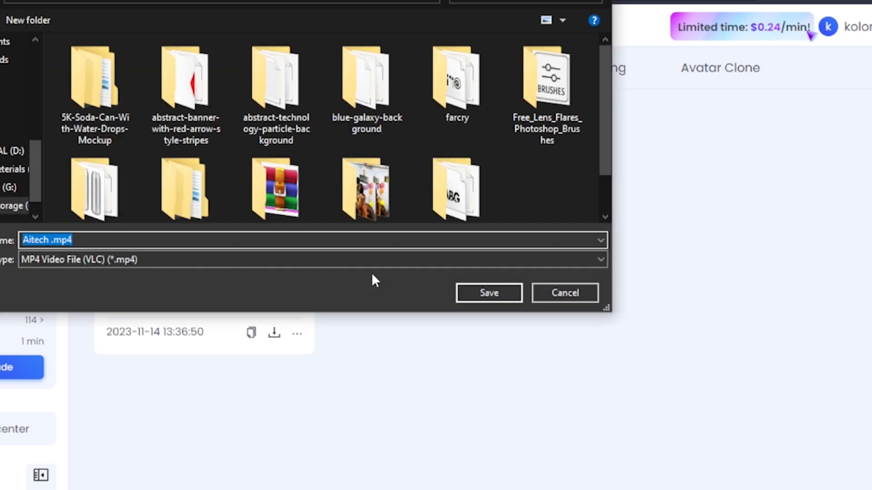
left_click(567, 292)
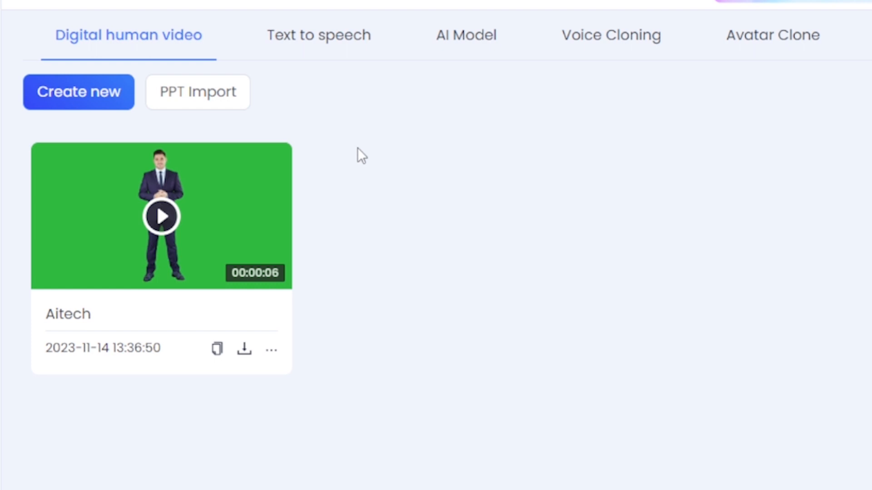
left_click(245, 352)
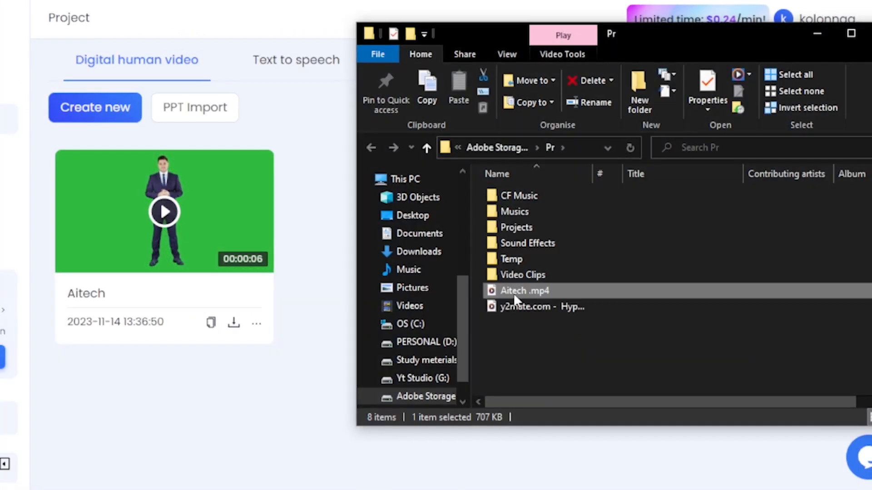
Check the file size in the properties of the downloaded Aitech .mp4, and switch back to the Kreado AI project page.
left_click(516, 293)
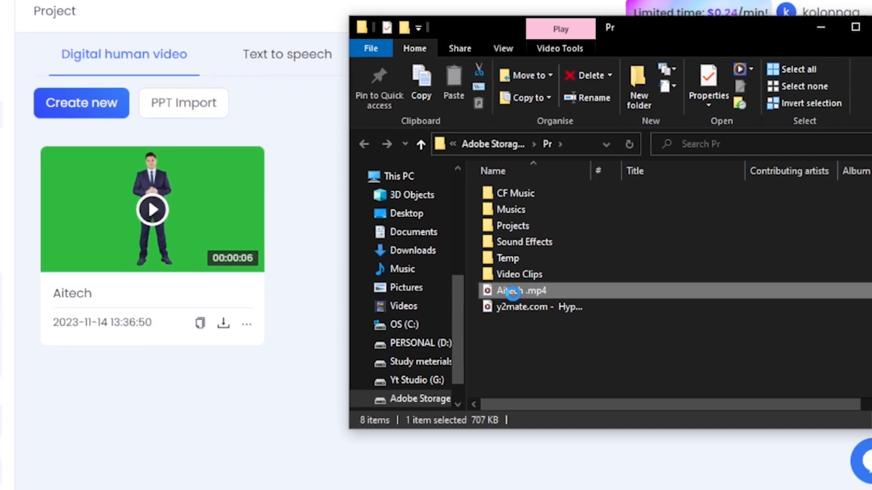
right_click(511, 293)
left_click(531, 282)
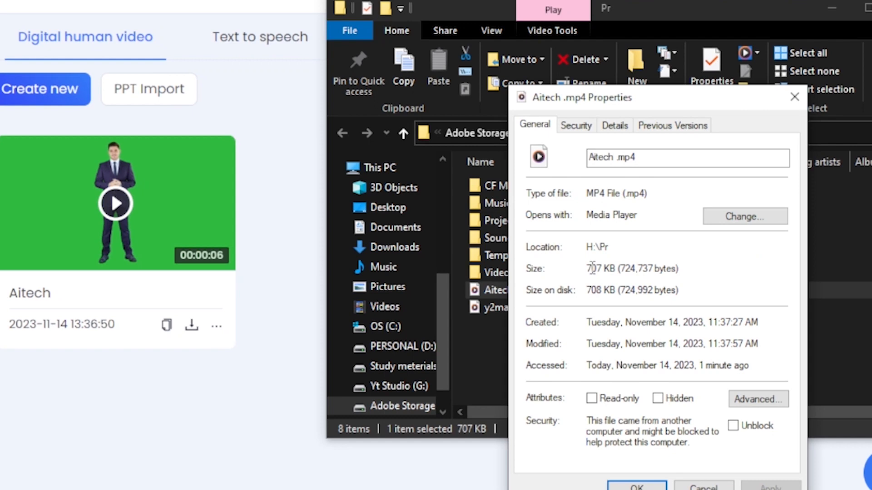
left_click_drag(586, 269, 616, 270)
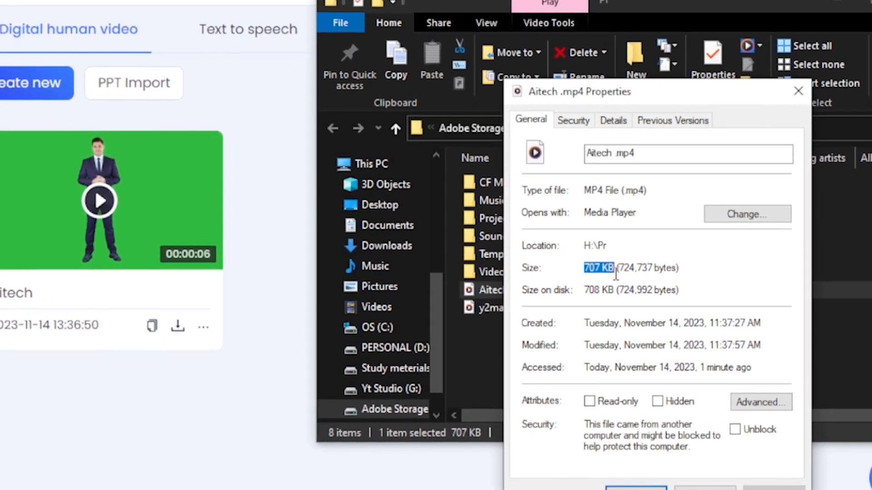
left_click(749, 267)
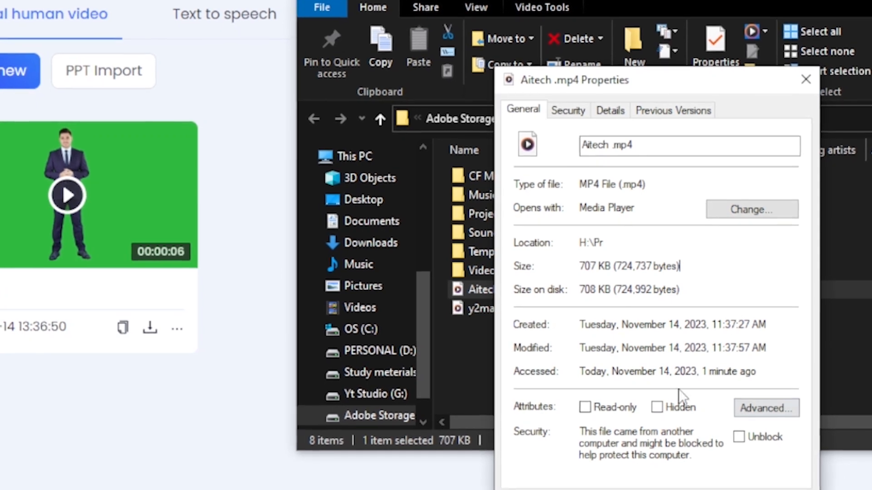
left_click(805, 80)
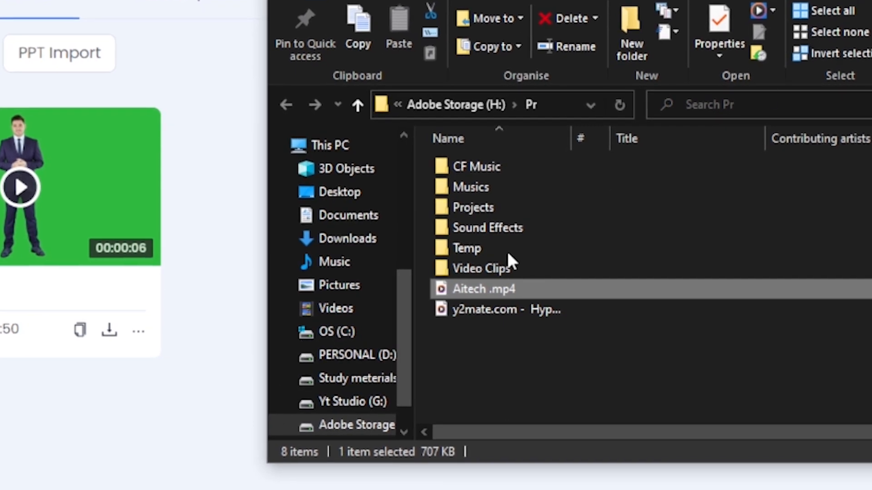
key("alt+Tab")
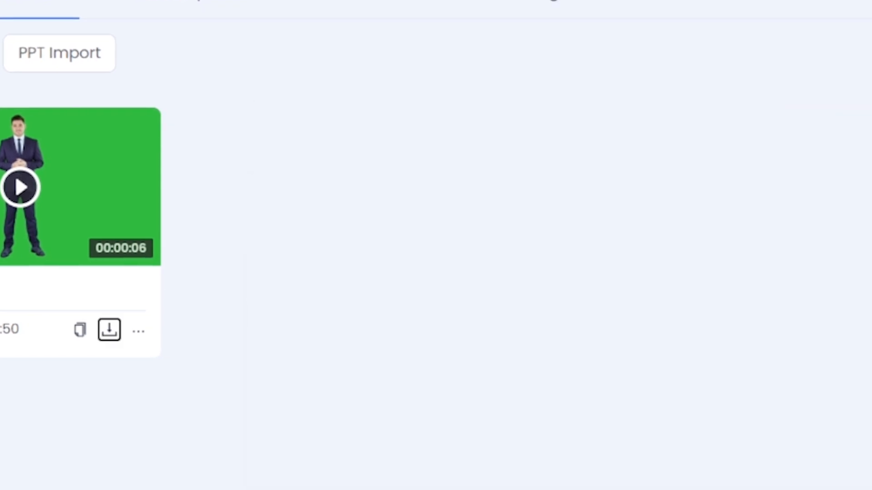